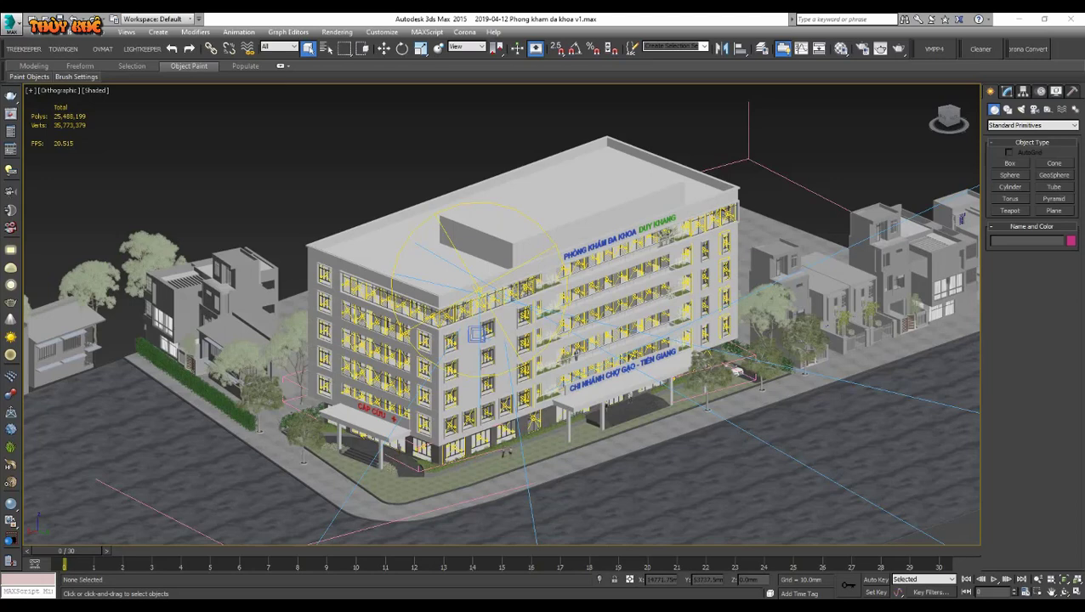
Run mb_resource_collector02.mse from the scripts folder to install mb Resource Collector
{"action": "left_click", "coordinate": [385, 33]}
{"action": "mouse_move", "coordinate": [427, 32]}
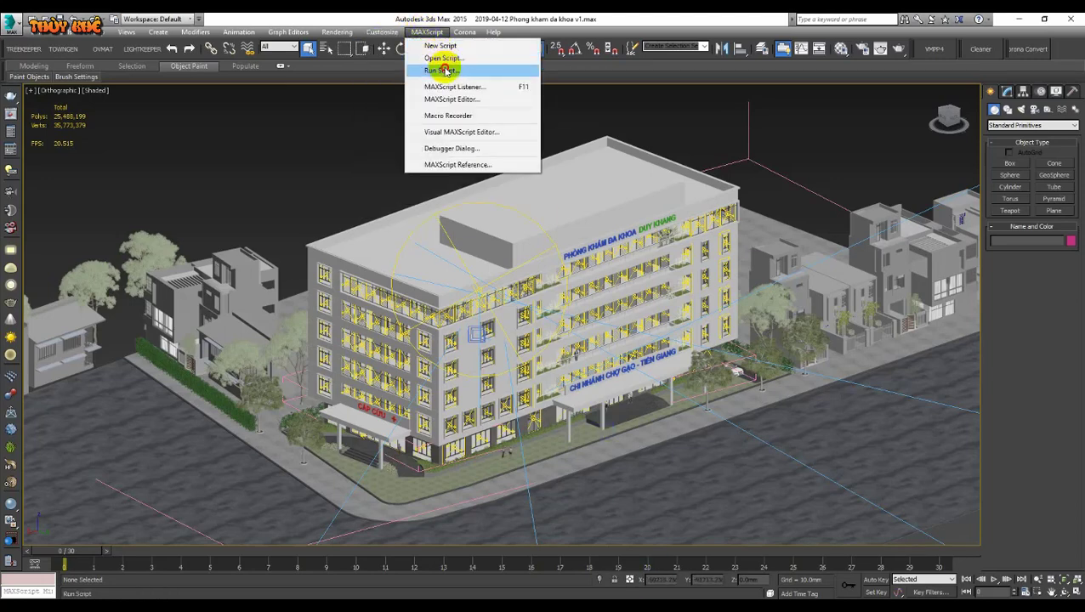
{"action": "left_click", "coordinate": [443, 71]}
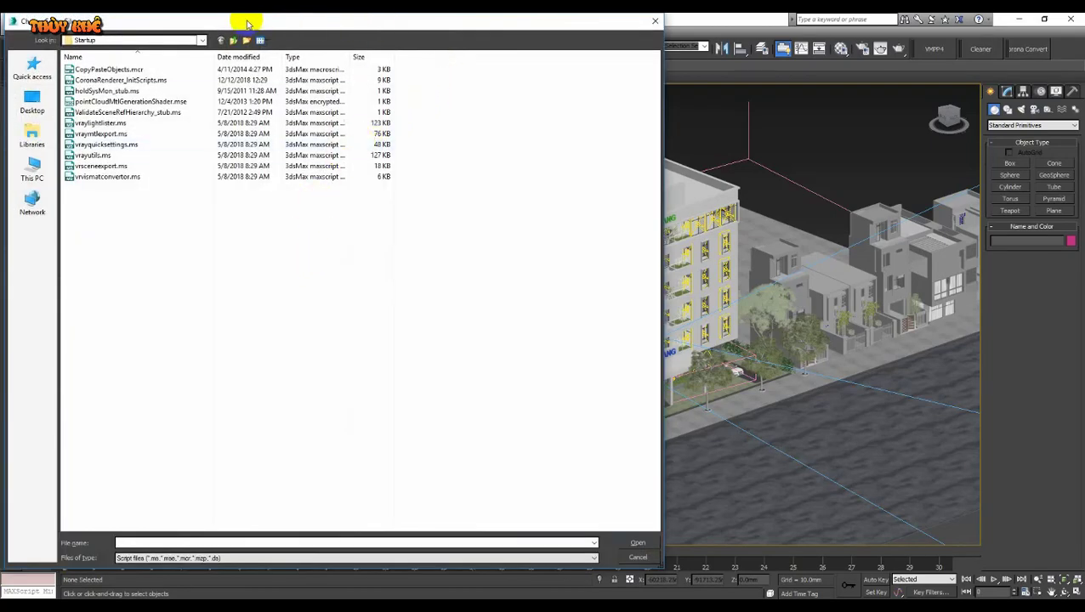
{"action": "left_click", "coordinate": [233, 39]}
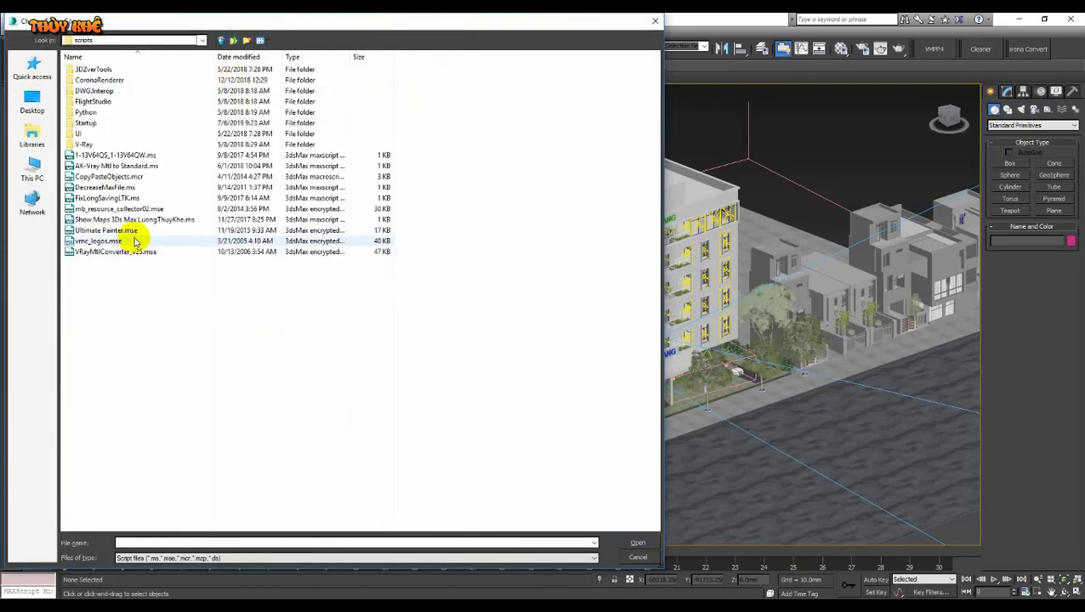
{"action": "left_click", "coordinate": [138, 209]}
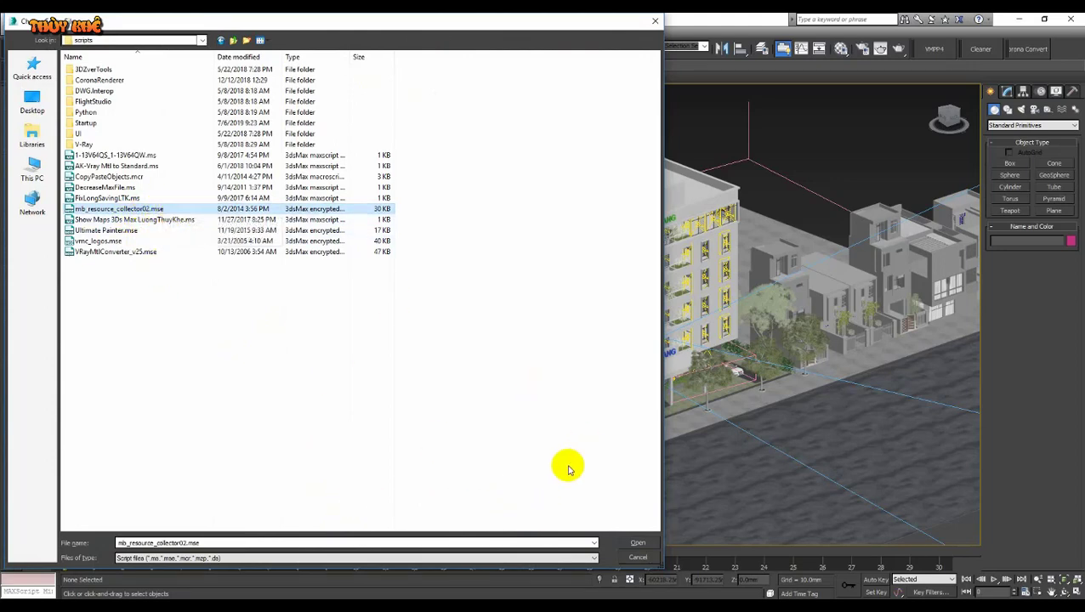
{"action": "left_click", "coordinate": [637, 543]}
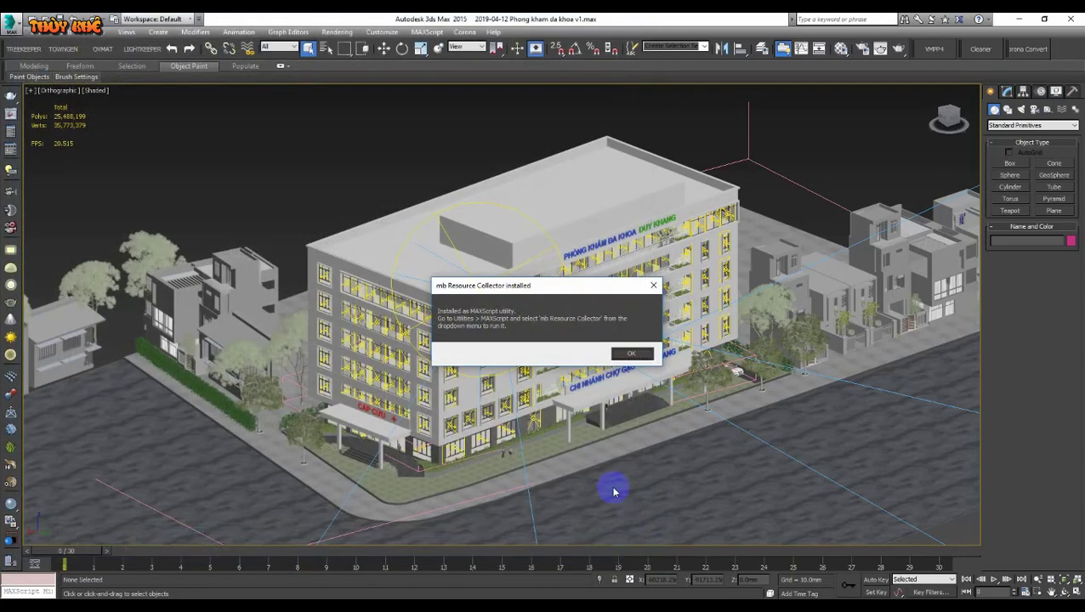
Dismiss the install message and launch mb Resource Collector from the MAXScript Utilities list
{"action": "left_click", "coordinate": [631, 353]}
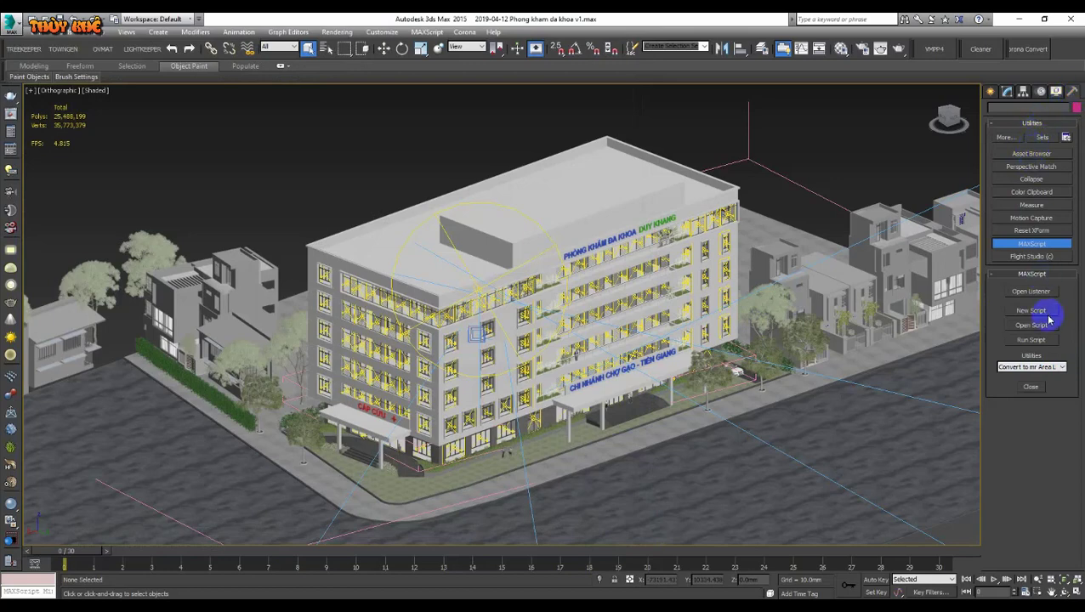
{"action": "left_click", "coordinate": [1056, 367]}
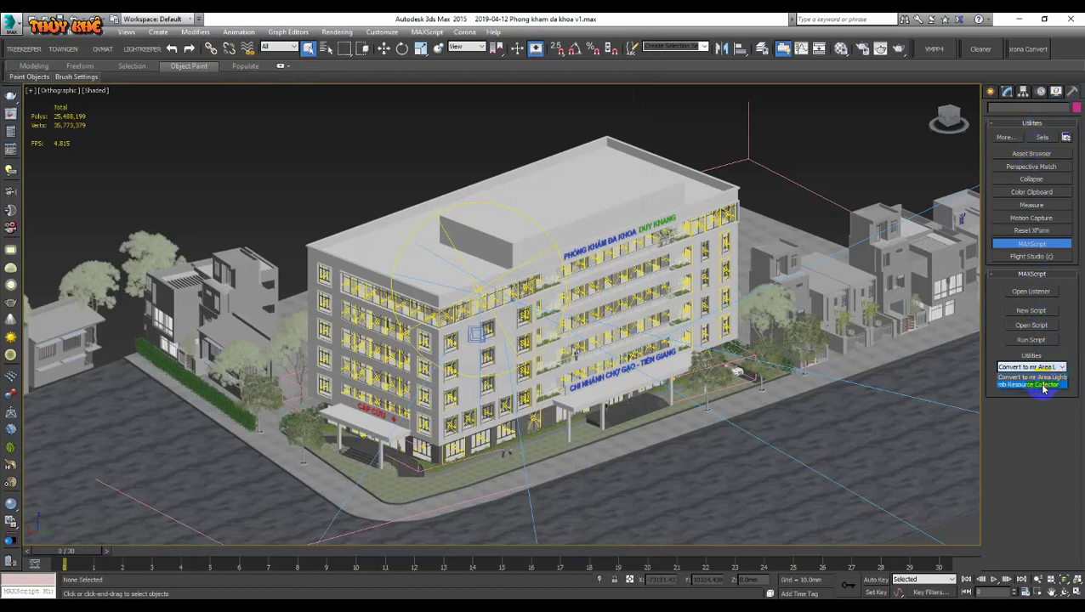
{"action": "left_click", "coordinate": [1043, 385]}
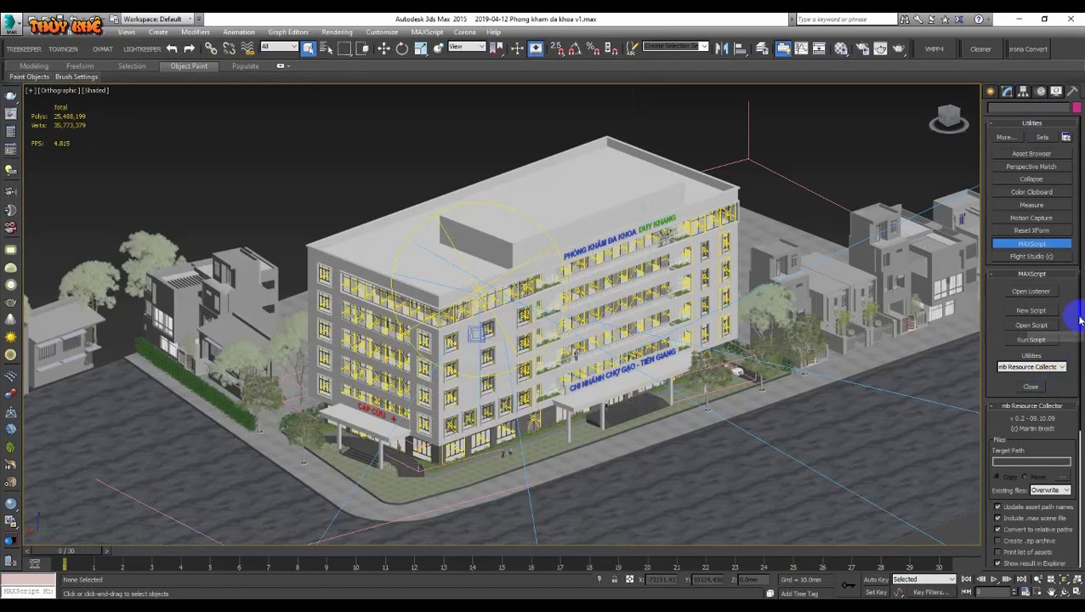
{"action": "left_click_drag", "start_coordinate": [1079, 319], "coordinate": [1078, 460]}
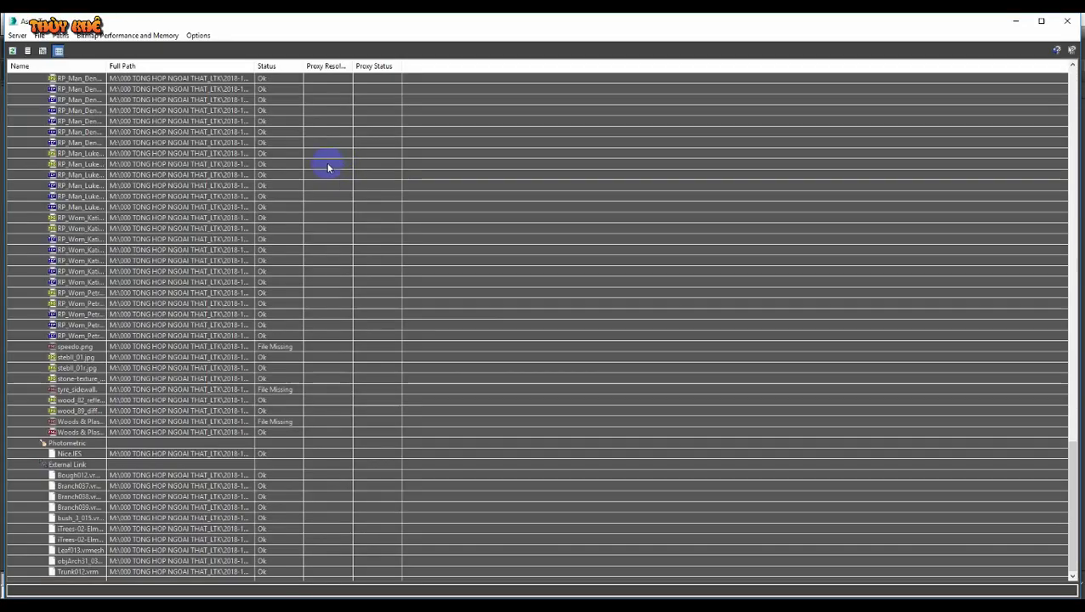
Scroll to the top of the Asset Tracking list and select the first map
{"action": "left_click", "coordinate": [291, 134]}
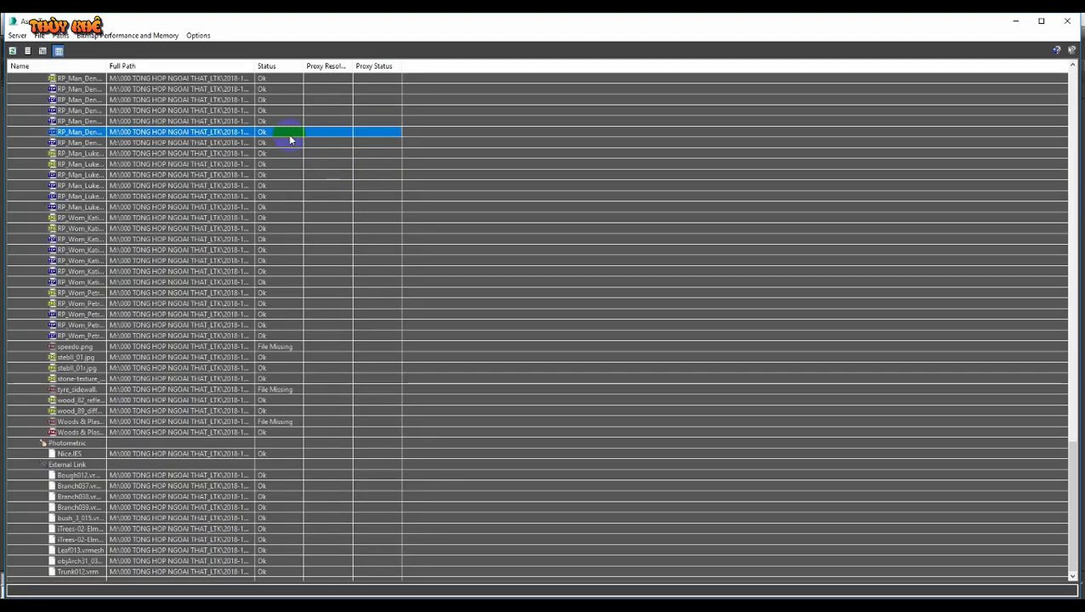
{"action": "scroll", "coordinate": [280, 128], "scroll_direction": "up", "scroll_amount": 10}
{"action": "scroll", "coordinate": [274, 122], "scroll_direction": "up", "scroll_amount": 5}
{"action": "scroll", "coordinate": [272, 114], "scroll_direction": "up", "scroll_amount": 5}
{"action": "scroll", "coordinate": [268, 106], "scroll_direction": "up", "scroll_amount": 5}
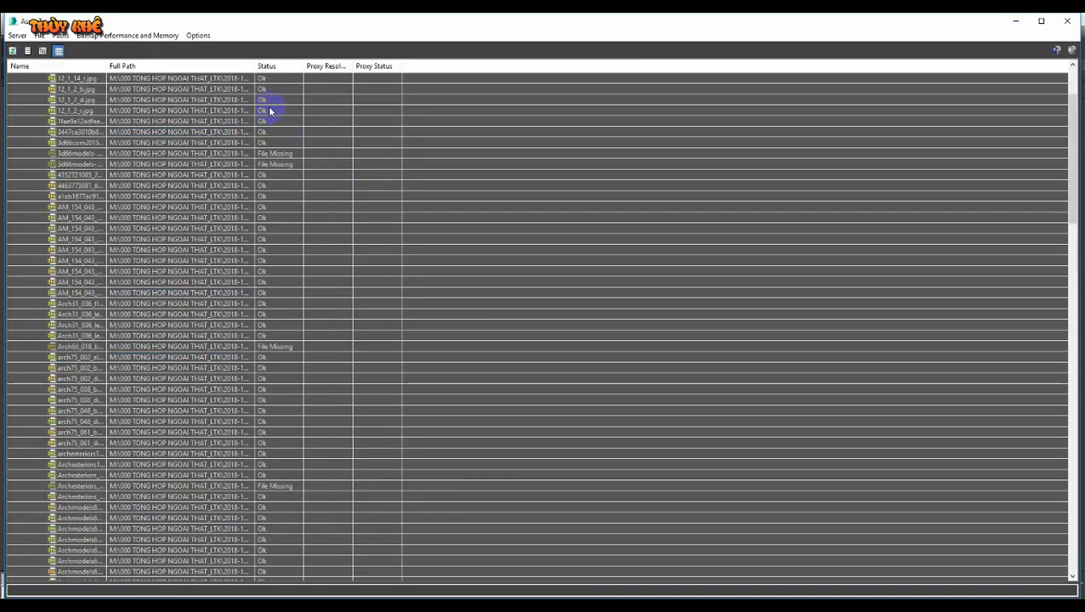
{"action": "scroll", "coordinate": [268, 107], "scroll_direction": "up", "scroll_amount": 5}
{"action": "left_click", "coordinate": [265, 109]}
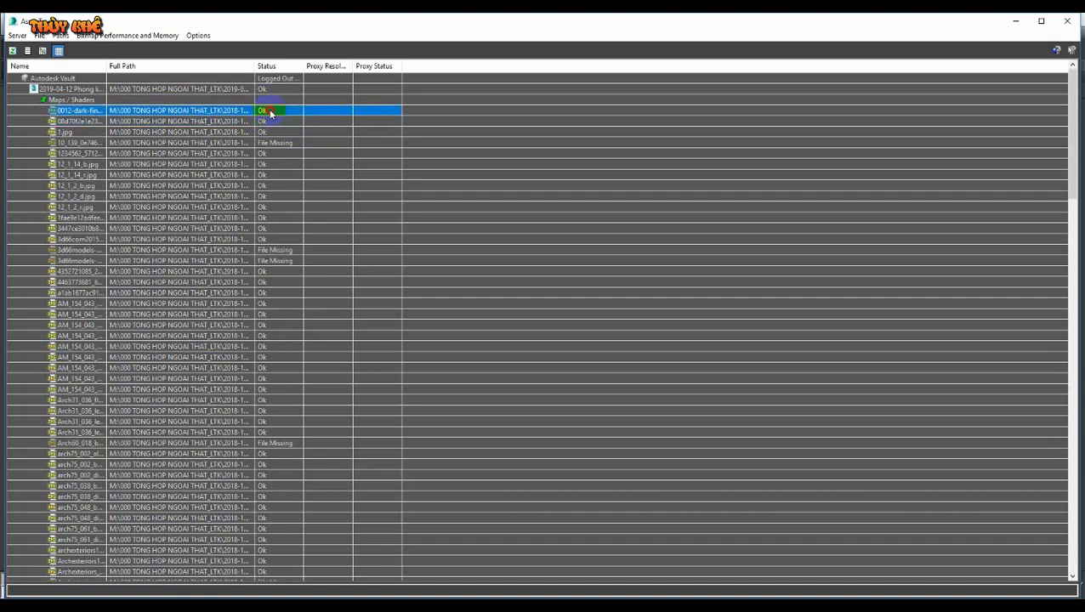
{"action": "left_click_drag", "start_coordinate": [1070, 152], "coordinate": [1078, 497]}
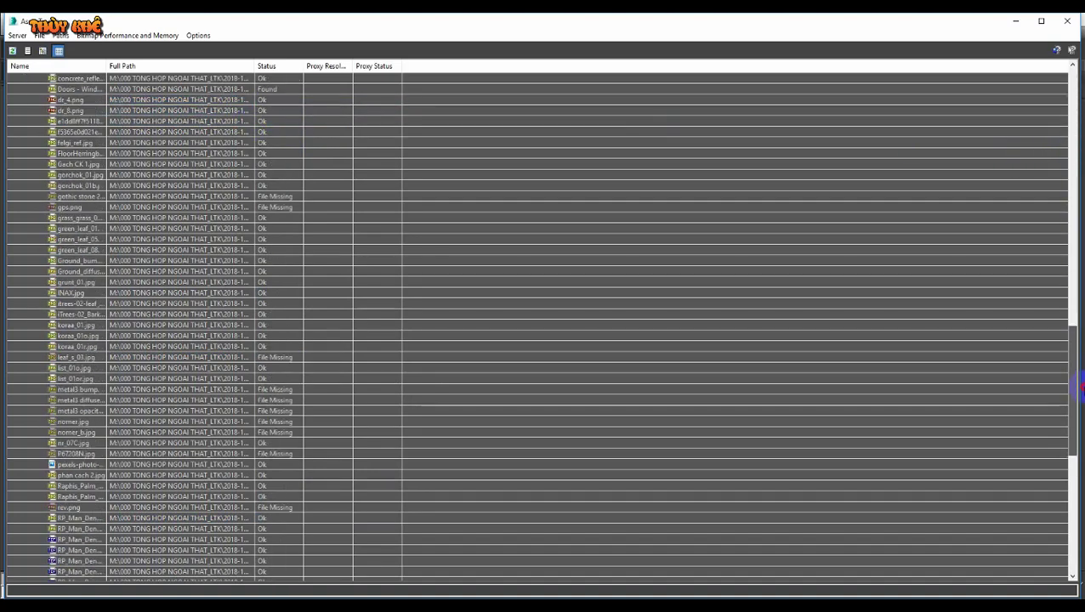
Select every asset, bring up their quad menu, dismiss it, then select a single asset
{"action": "left_click", "coordinate": [241, 571], "text": "shift"}
{"action": "right_click", "coordinate": [254, 559]}
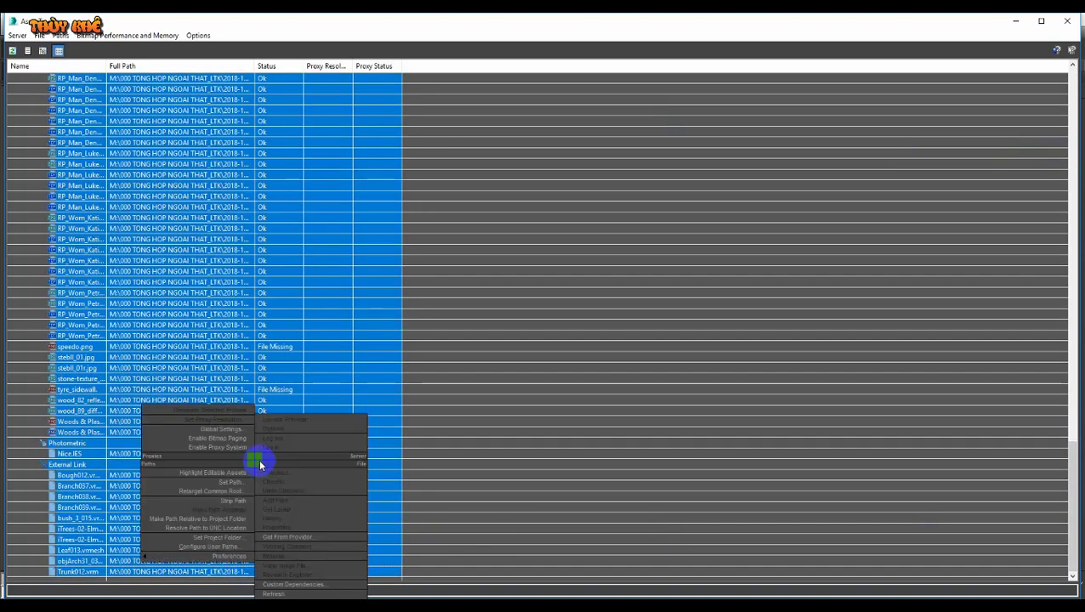
{"action": "left_click", "coordinate": [383, 478]}
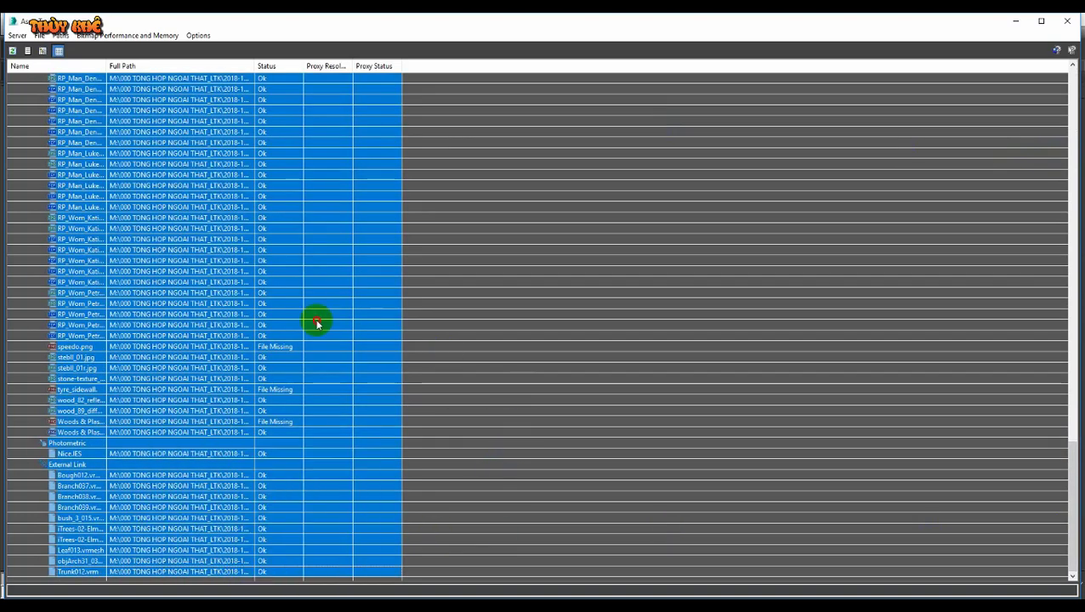
{"action": "scroll", "coordinate": [315, 321], "scroll_direction": "up", "scroll_amount": 10}
{"action": "scroll", "coordinate": [291, 312], "scroll_direction": "up", "scroll_amount": 10}
{"action": "scroll", "coordinate": [247, 285], "scroll_direction": "up", "scroll_amount": 5}
{"action": "scroll", "coordinate": [235, 285], "scroll_direction": "up", "scroll_amount": 5}
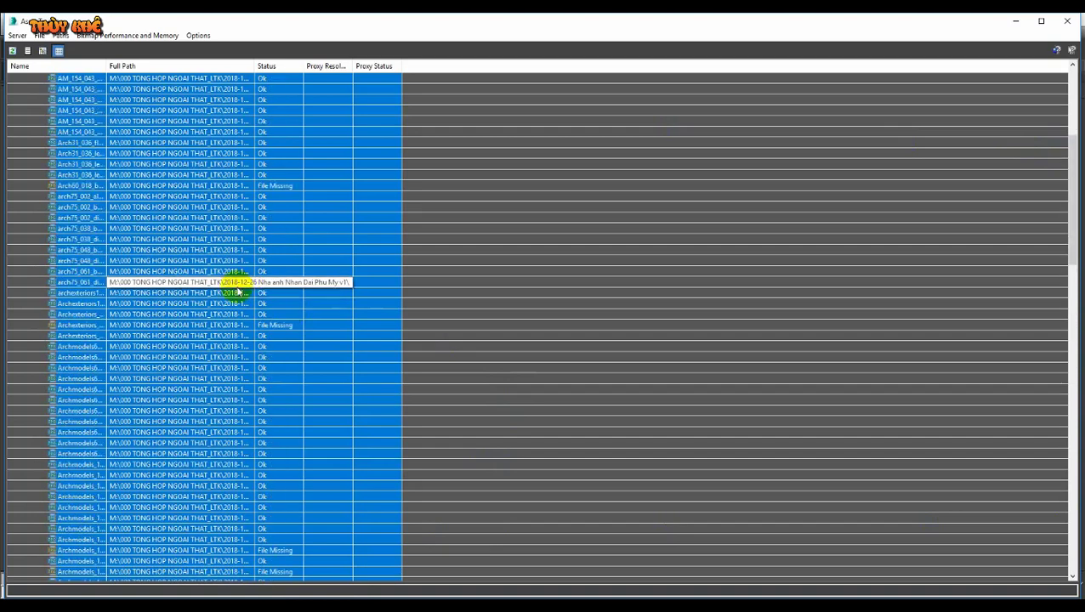
{"action": "scroll", "coordinate": [226, 283], "scroll_direction": "up", "scroll_amount": 5}
{"action": "left_click", "coordinate": [226, 284]}
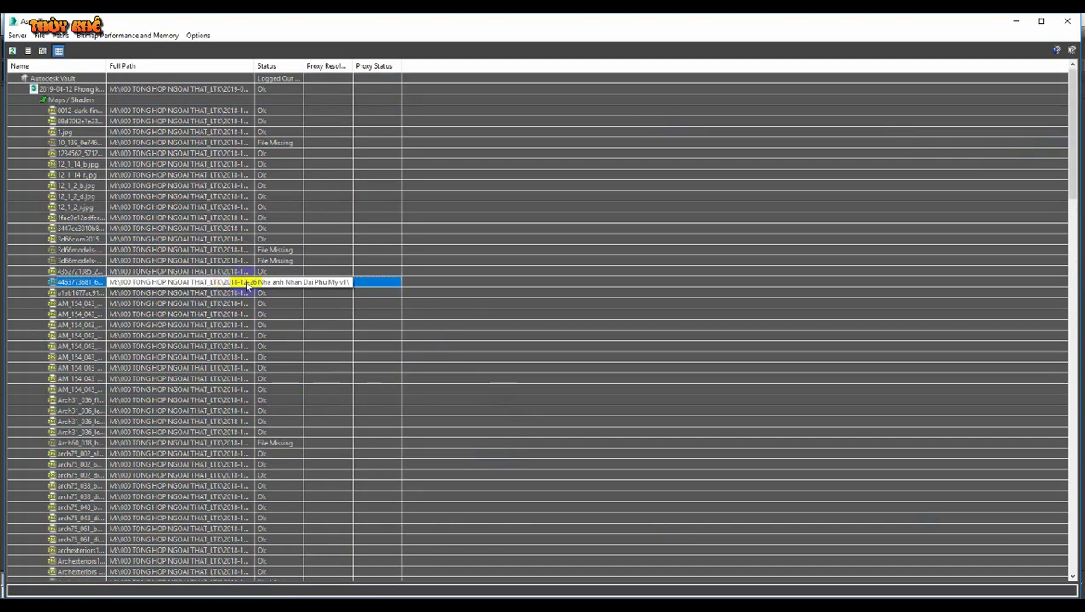
Close Asset Tracking and Save As into a newly created Desktop folder named 'File'
{"action": "left_click", "coordinate": [1067, 21]}
{"action": "left_click", "coordinate": [10, 18]}
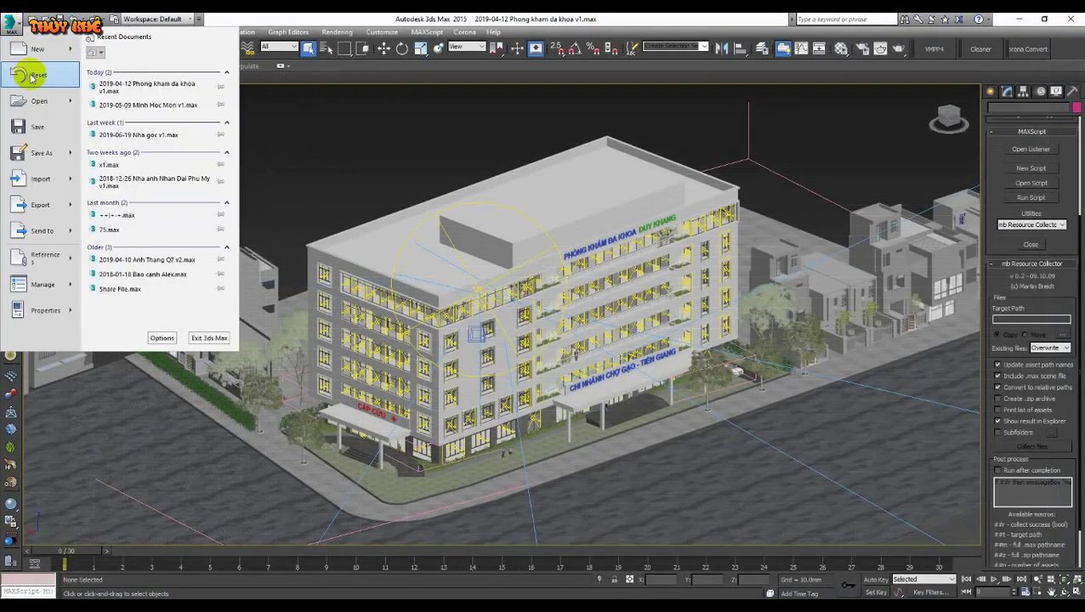
{"action": "left_click", "coordinate": [32, 156]}
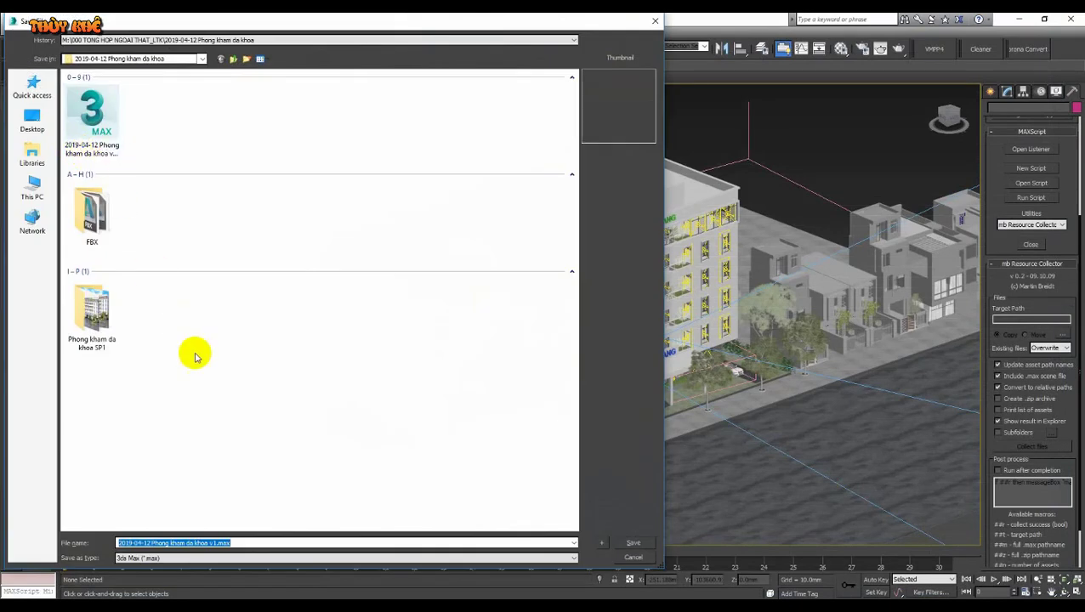
{"action": "left_click", "coordinate": [32, 123]}
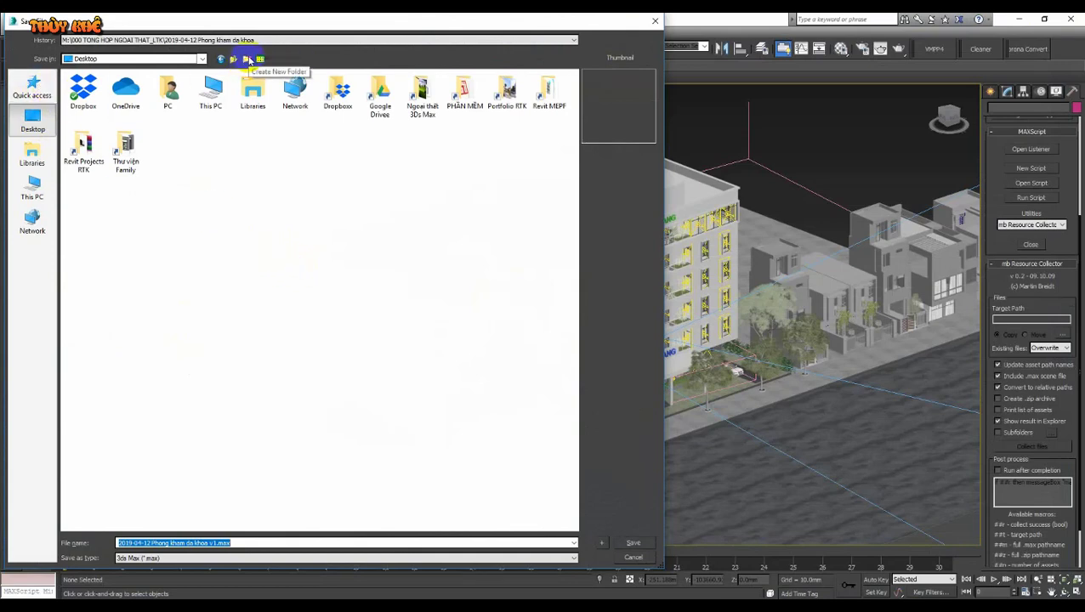
{"action": "left_click", "coordinate": [247, 59]}
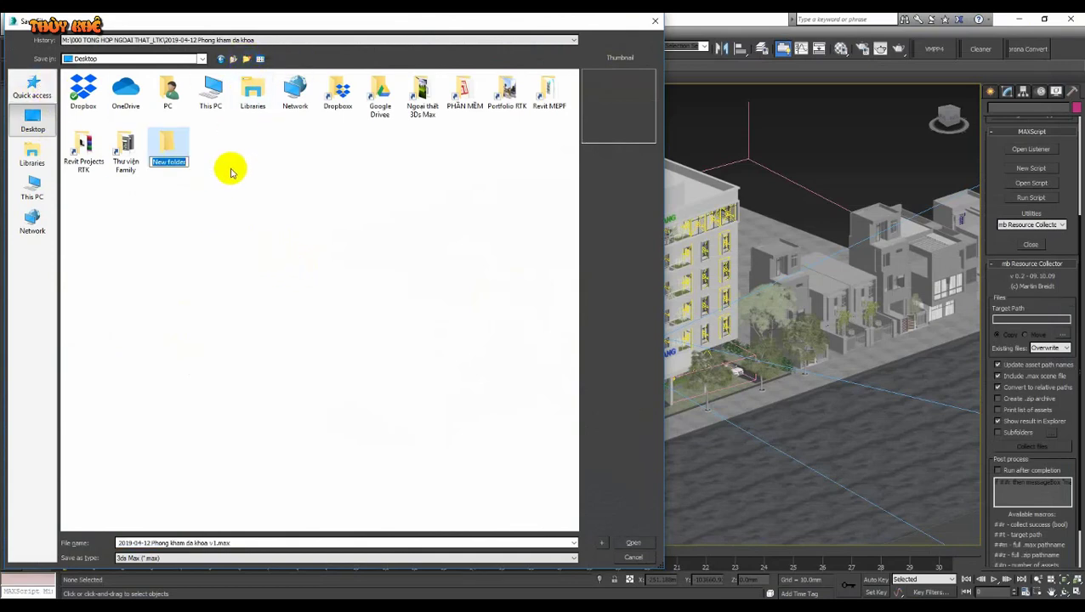
{"action": "type", "text": "File"}
{"action": "key", "text": "Return"}
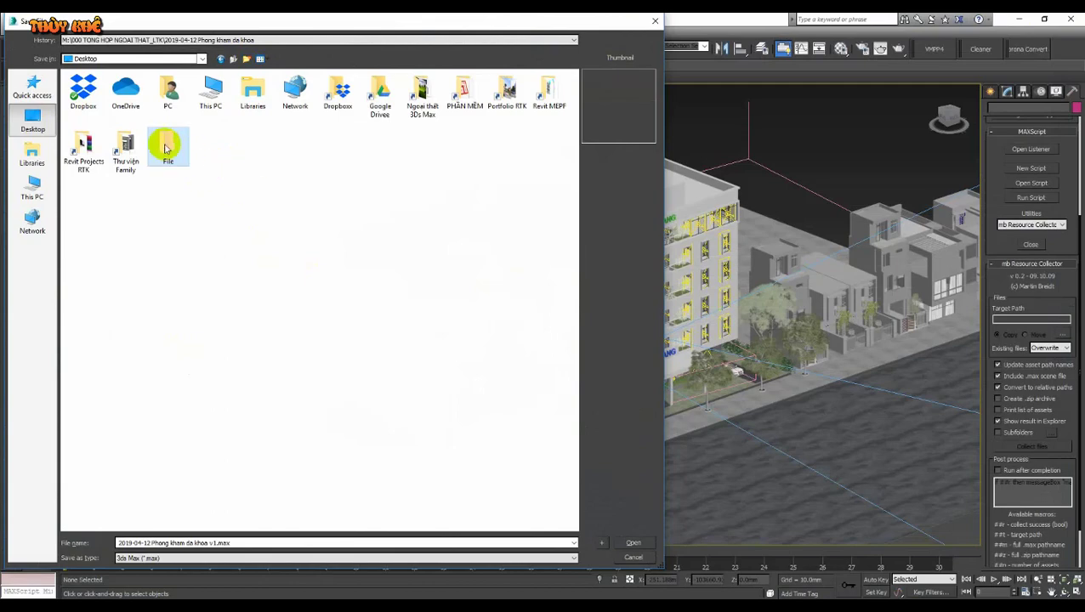
{"action": "double_click", "coordinate": [168, 147]}
{"action": "left_click", "coordinate": [633, 542]}
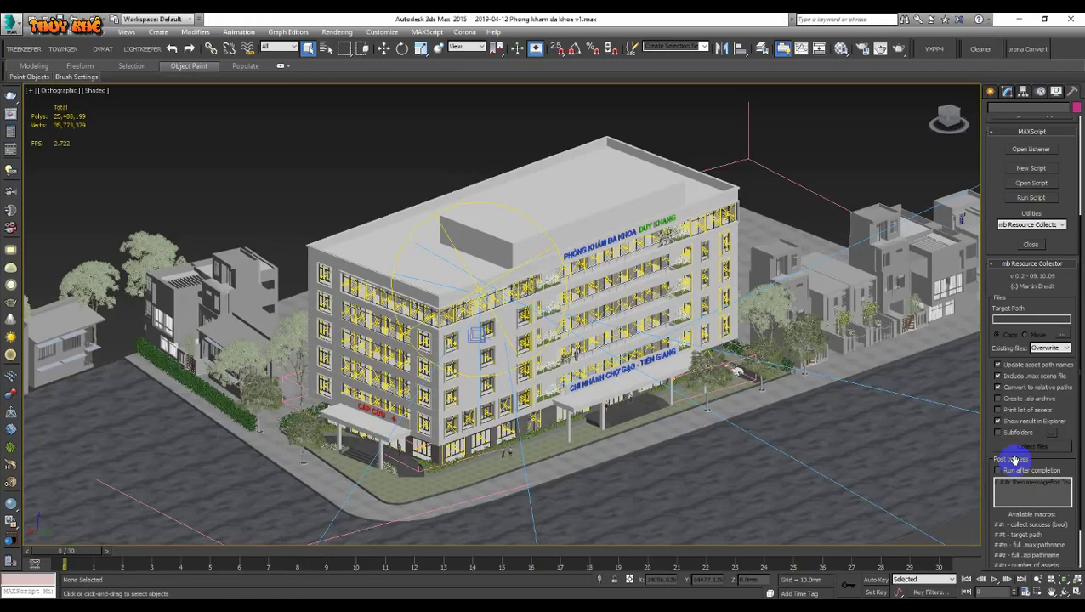
Set the collector's Target Path to the Desktop\File folder
{"action": "left_click", "coordinate": [1067, 336]}
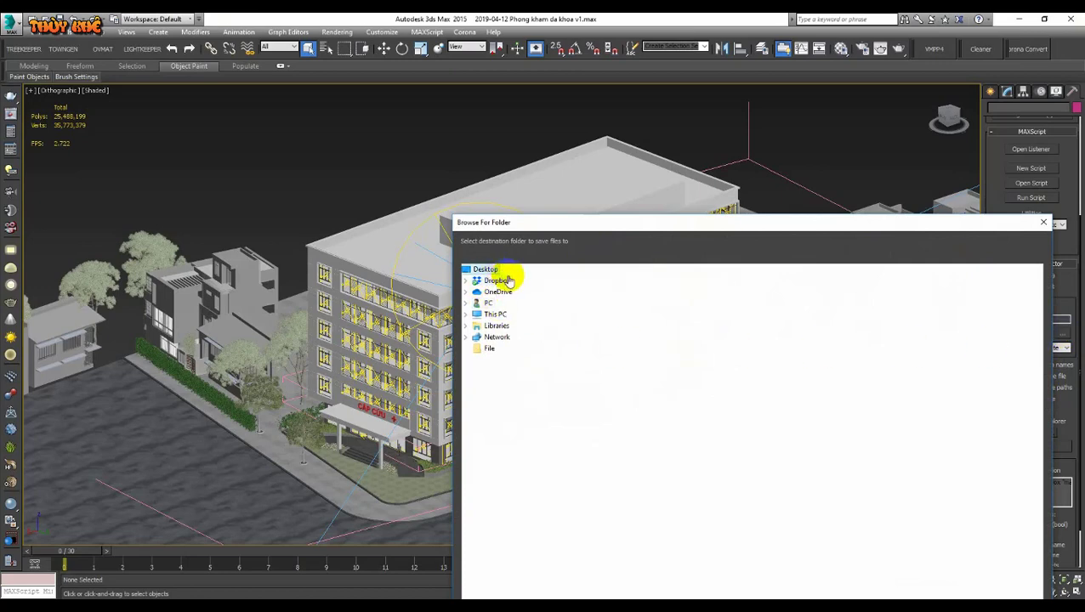
{"action": "left_click", "coordinate": [489, 349]}
{"action": "left_click_drag", "start_coordinate": [811, 222], "coordinate": [651, 63]}
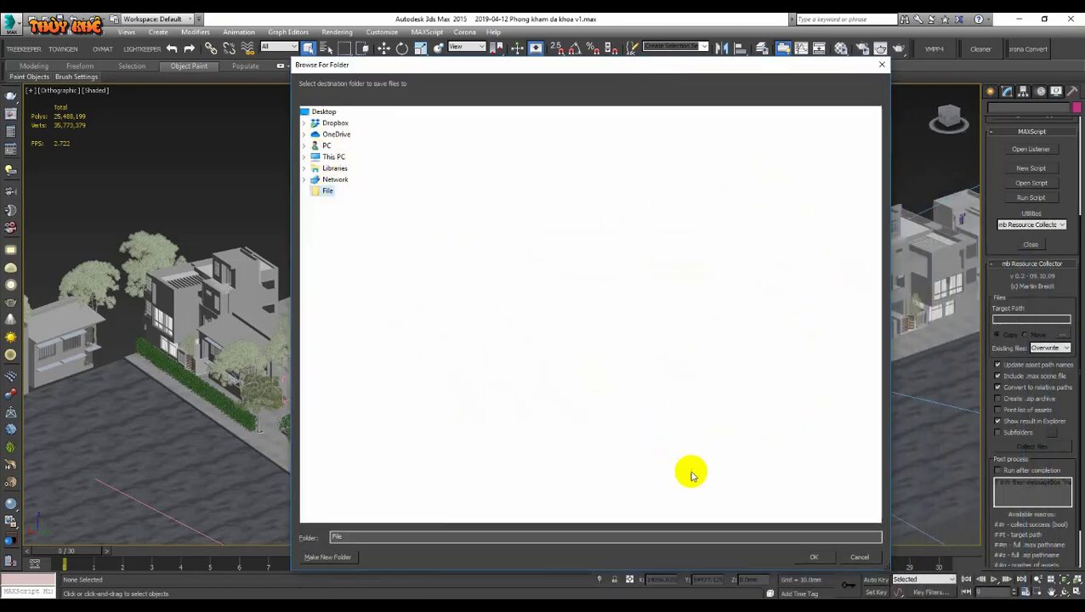
{"action": "left_click", "coordinate": [814, 557]}
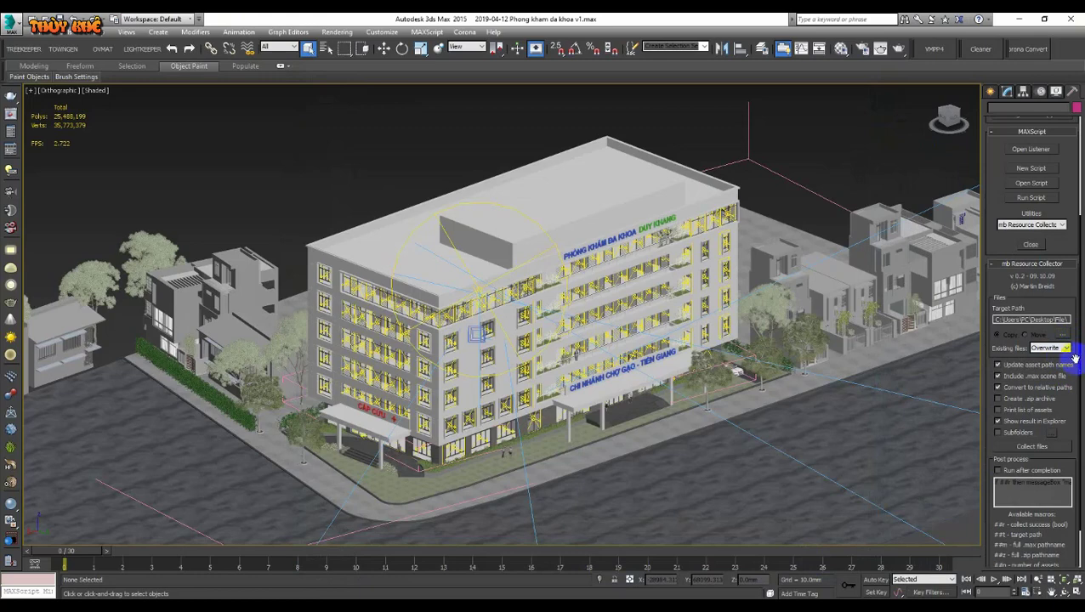
Keep Existing files on Overwrite and tick Convert to relative paths
{"action": "left_click", "coordinate": [1066, 351]}
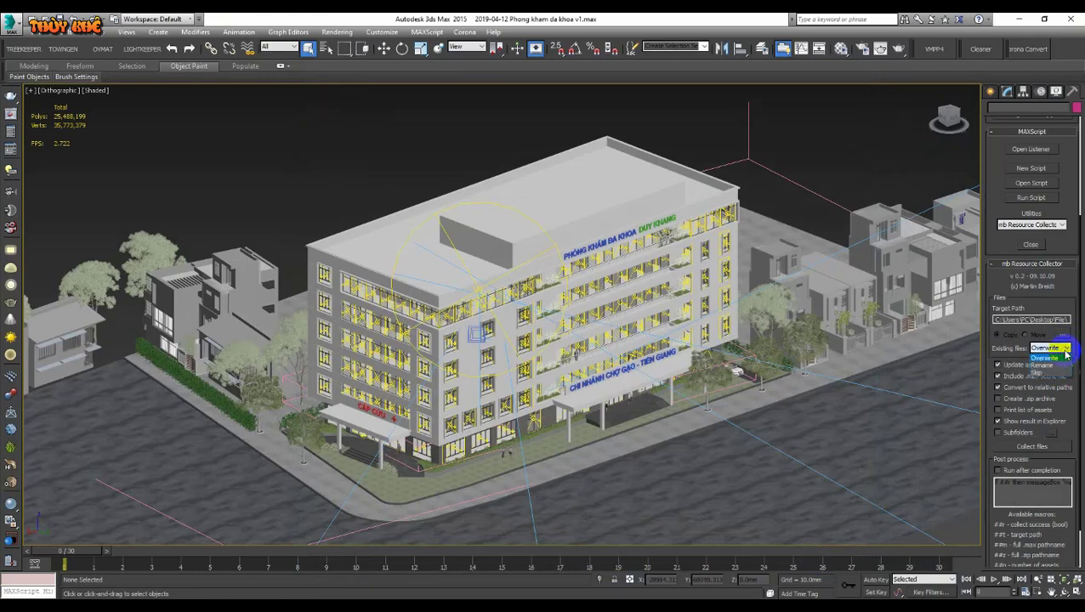
{"action": "left_click", "coordinate": [1066, 350]}
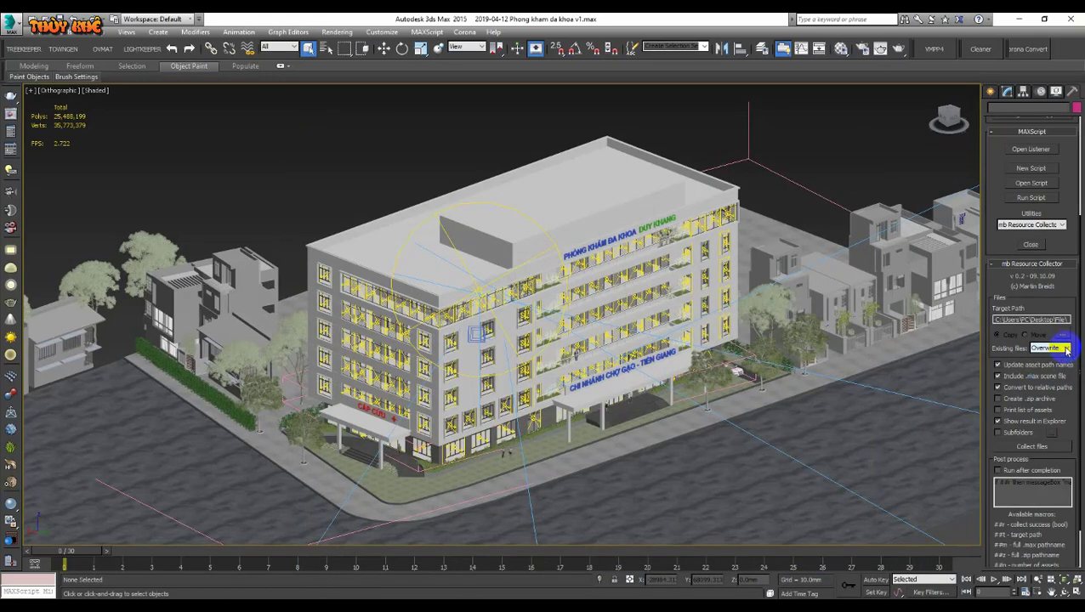
{"action": "left_click", "coordinate": [1066, 350]}
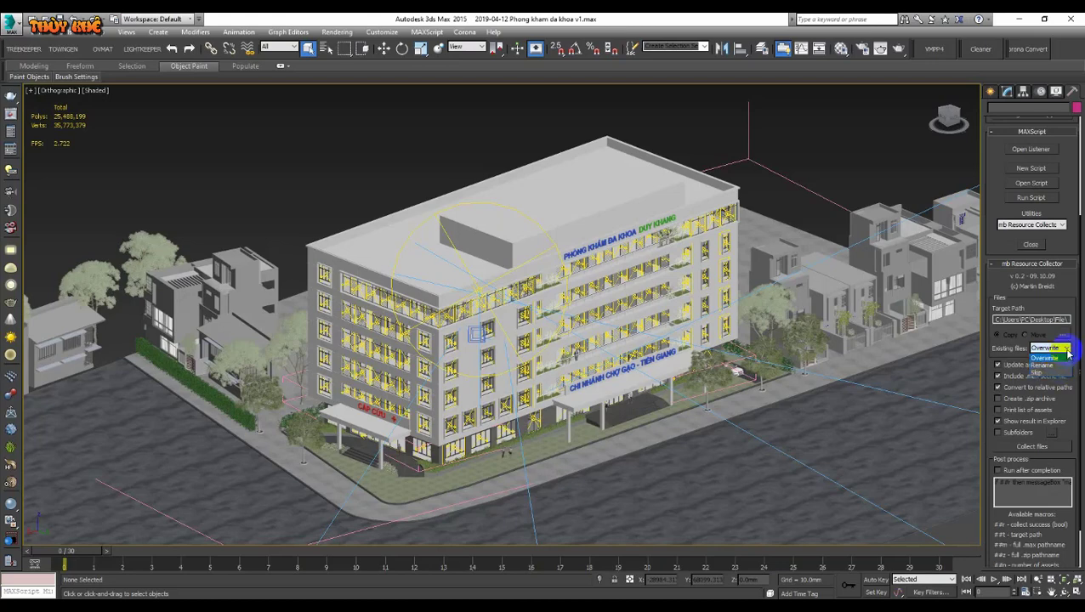
{"action": "left_click", "coordinate": [1067, 352]}
{"action": "left_click", "coordinate": [1067, 351]}
{"action": "left_click", "coordinate": [1067, 352]}
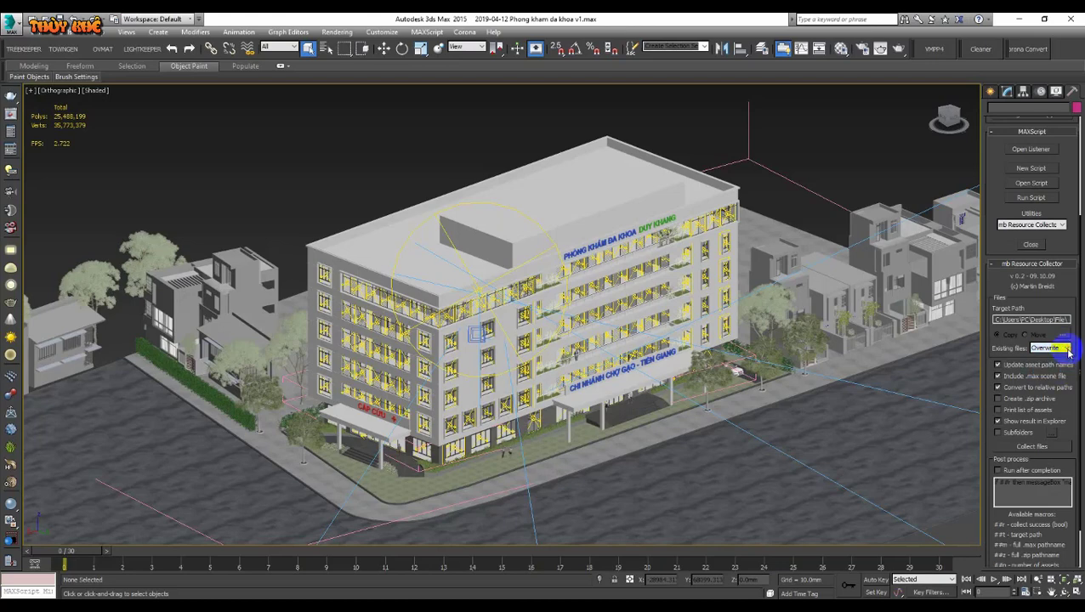
{"action": "left_click", "coordinate": [1068, 352]}
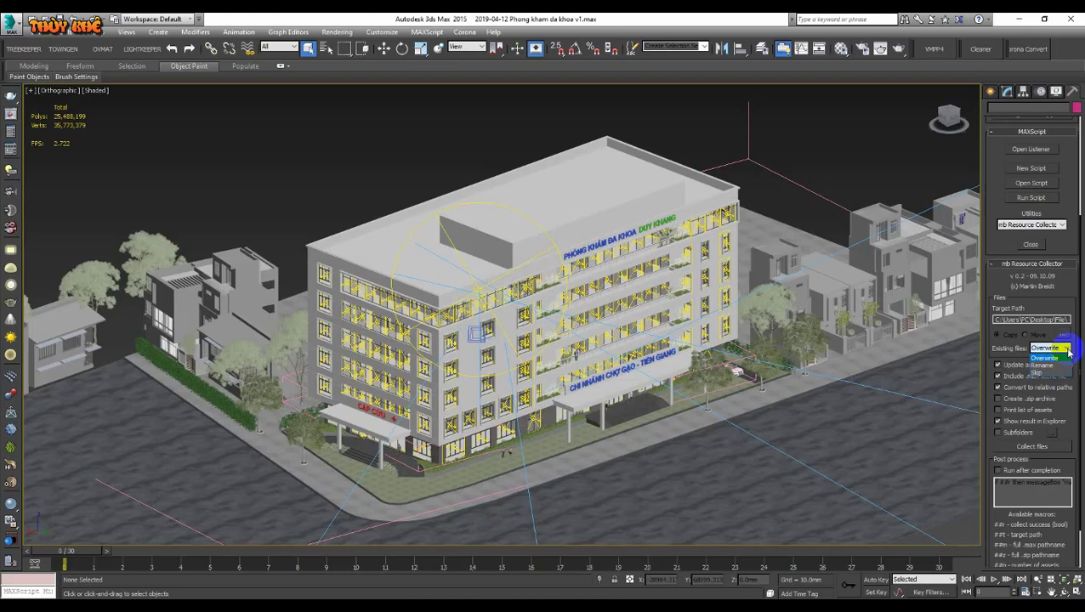
{"action": "left_click", "coordinate": [1068, 352]}
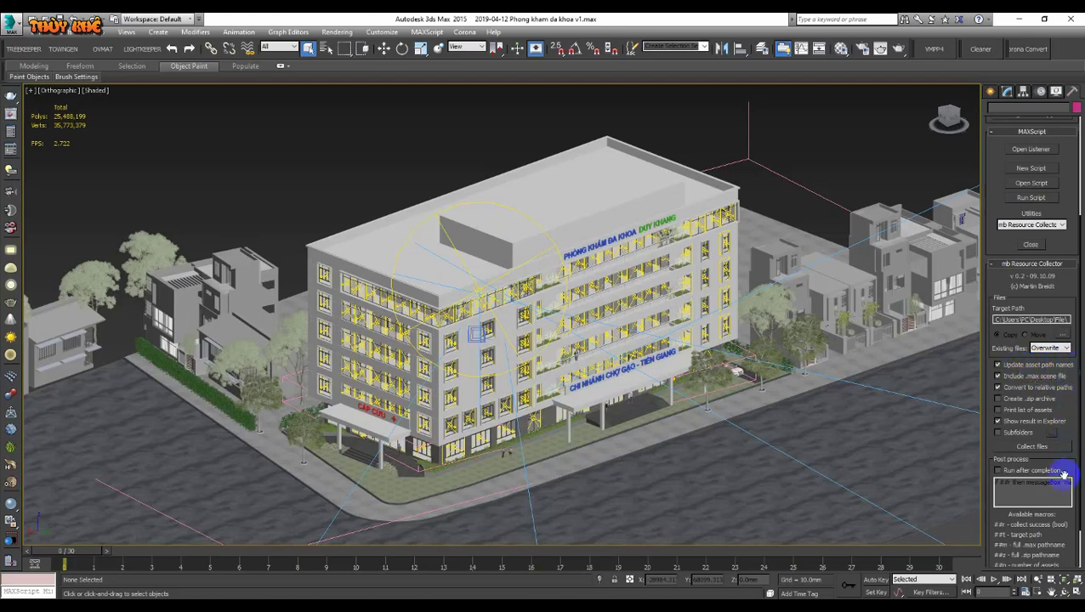
{"action": "left_click", "coordinate": [1010, 388]}
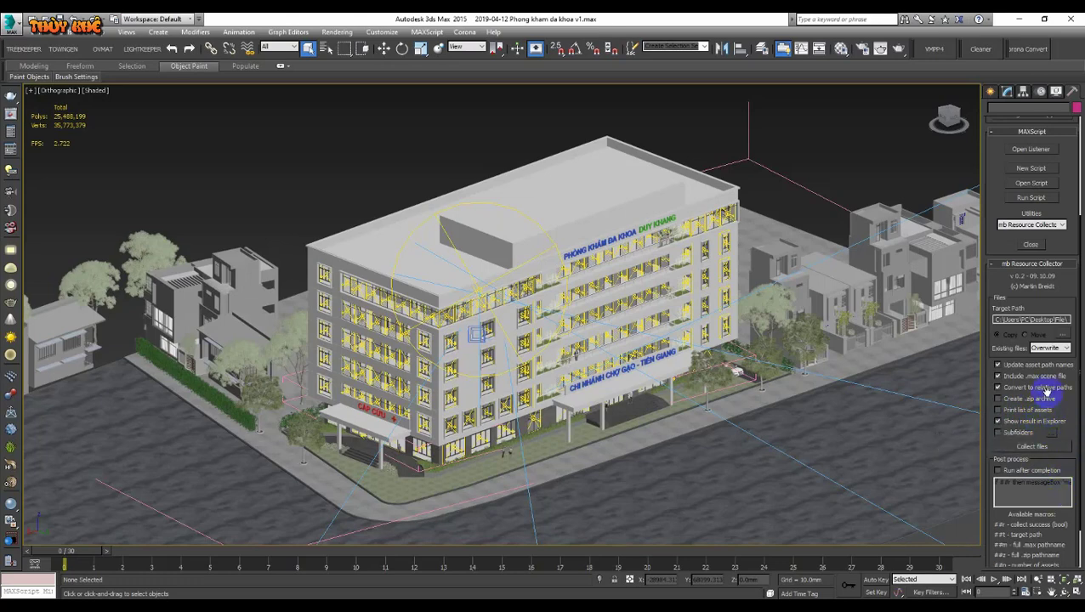
{"action": "left_click_drag", "start_coordinate": [1039, 319], "coordinate": [1070, 337]}
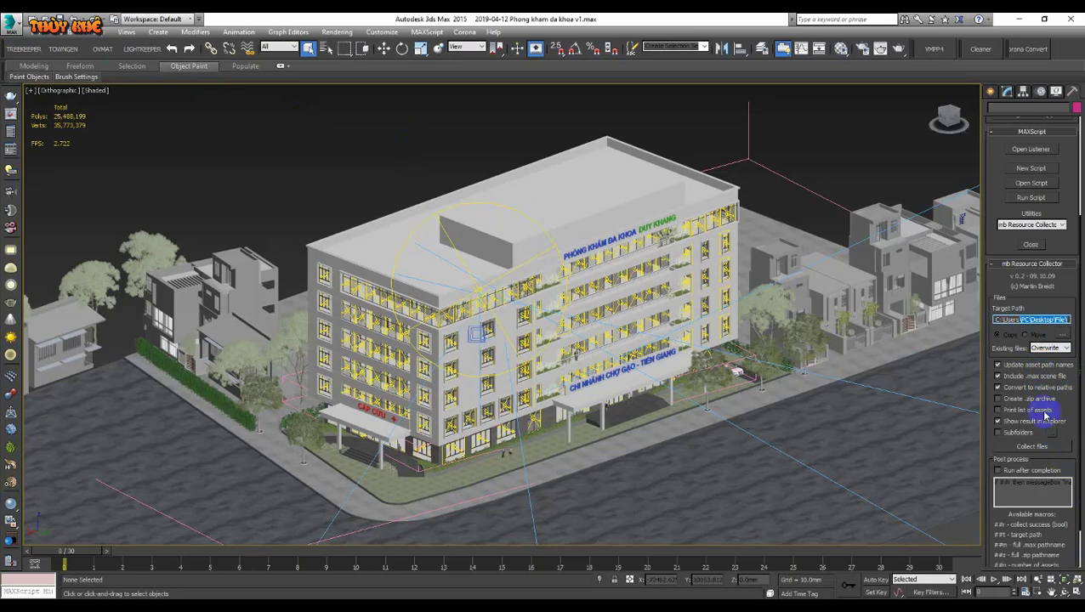
Collect the files, then acknowledge the summary of 151 files copied and 150 repathed
{"action": "left_click", "coordinate": [1031, 446]}
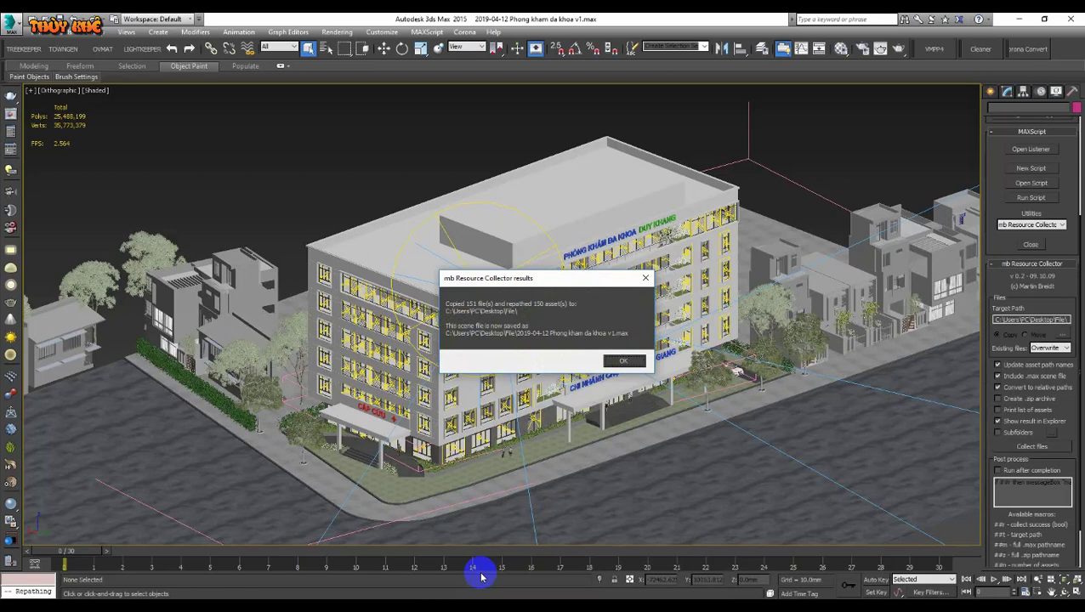
{"action": "left_click", "coordinate": [625, 361]}
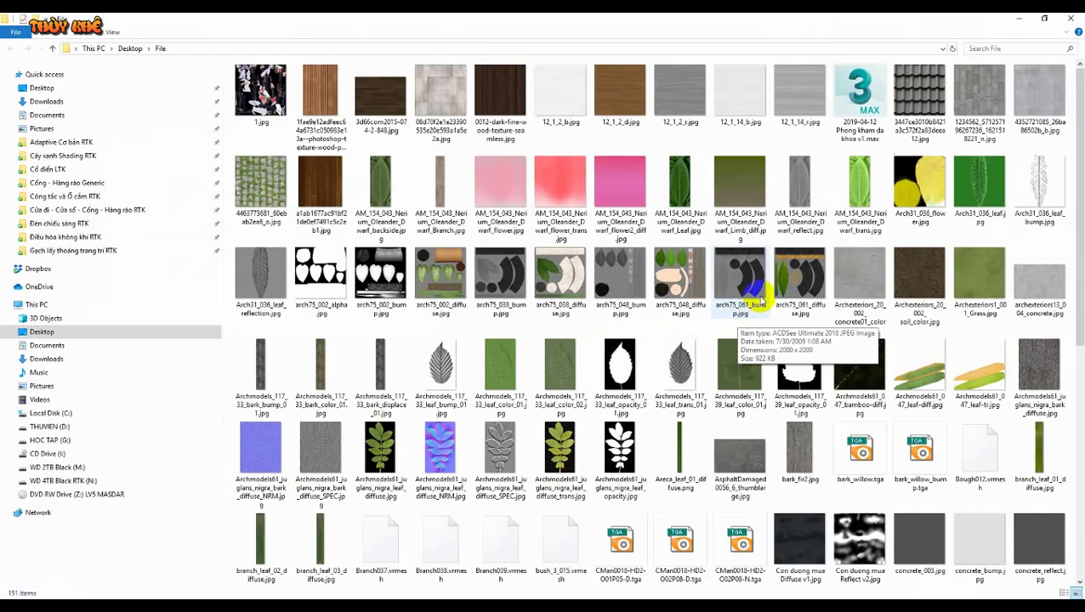
{"action": "scroll", "coordinate": [759, 302], "scroll_direction": "down", "scroll_amount": 5}
{"action": "scroll", "coordinate": [859, 332], "scroll_direction": "up", "scroll_amount": 5}
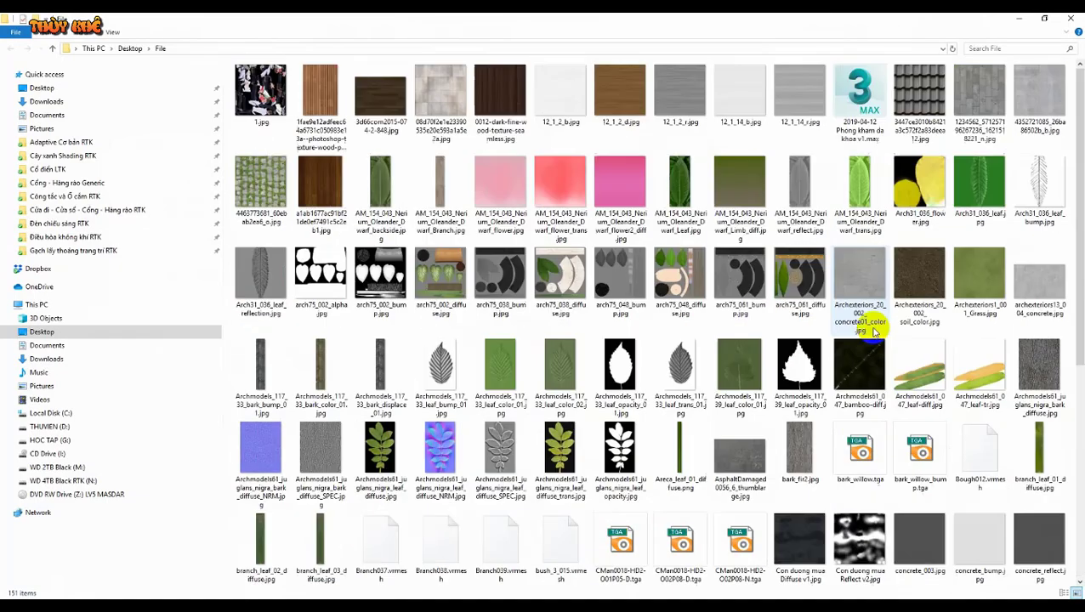
{"action": "left_click", "coordinate": [1029, 102]}
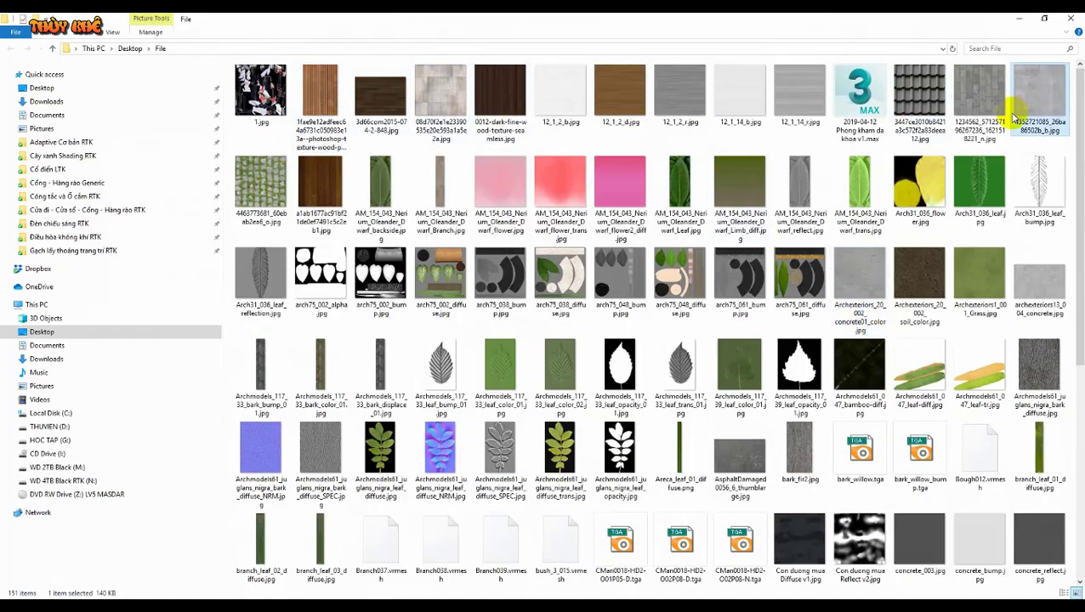
{"action": "scroll", "coordinate": [1025, 208], "scroll_direction": "down", "scroll_amount": 5}
{"action": "scroll", "coordinate": [1003, 200], "scroll_direction": "up", "scroll_amount": 5}
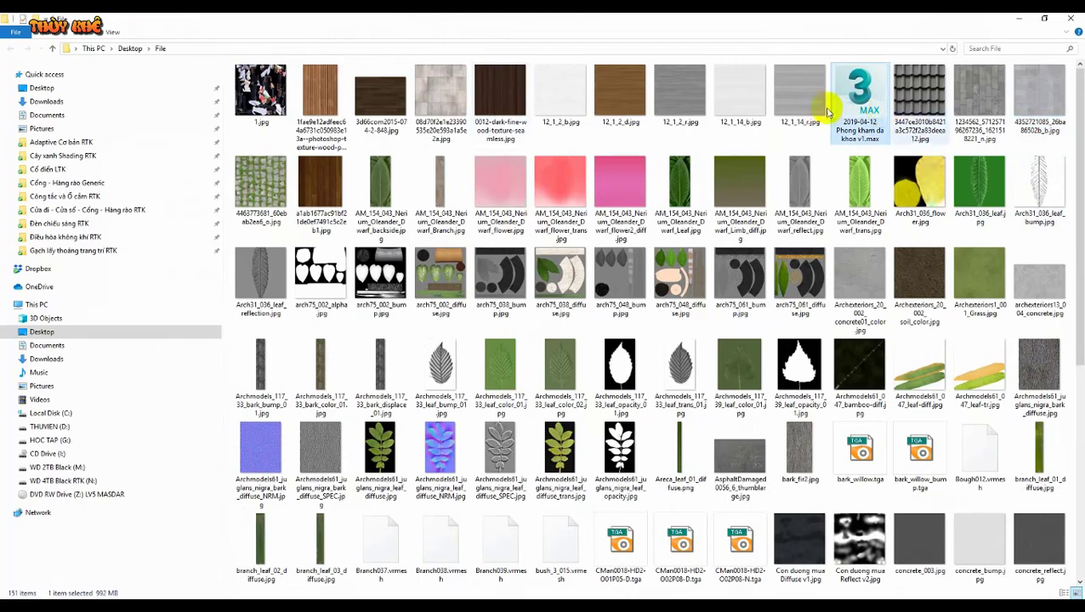
{"action": "scroll", "coordinate": [550, 494], "scroll_direction": "down", "scroll_amount": 5}
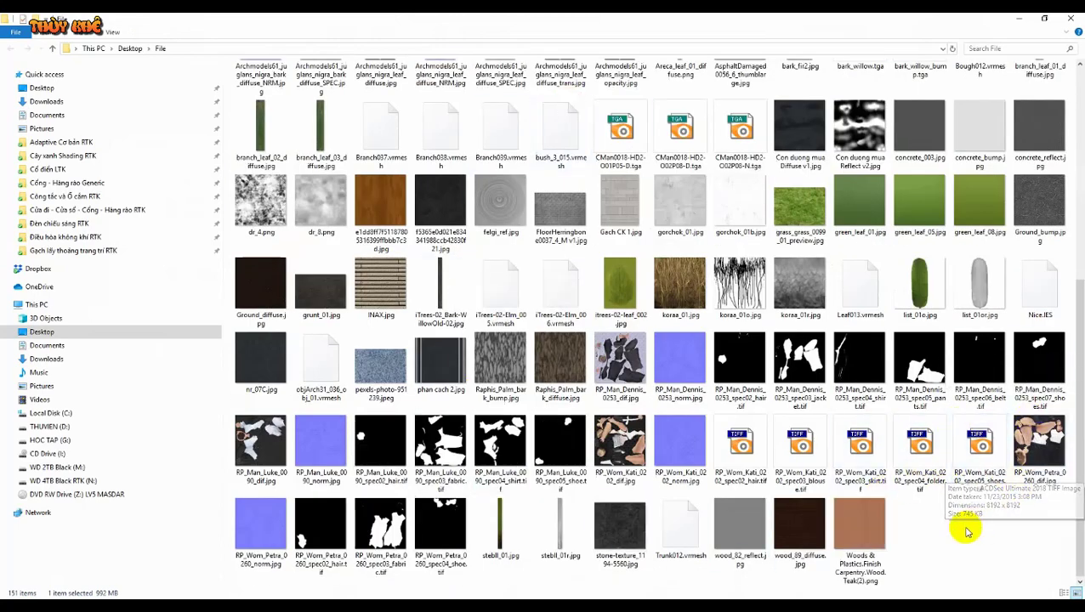
{"action": "scroll", "coordinate": [974, 497], "scroll_direction": "up", "scroll_amount": 5}
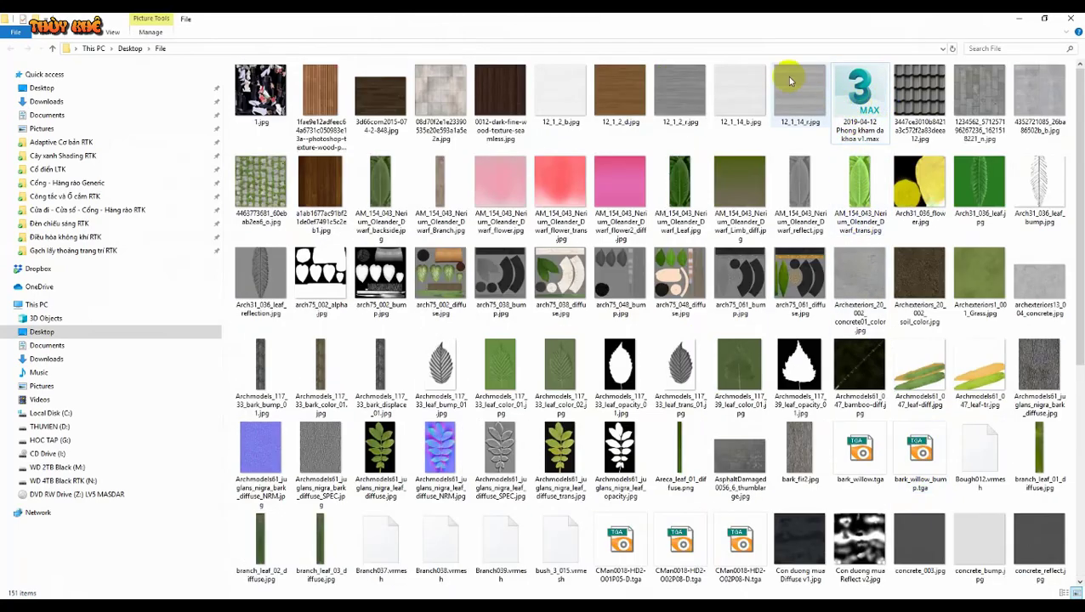
{"action": "left_click", "coordinate": [738, 80]}
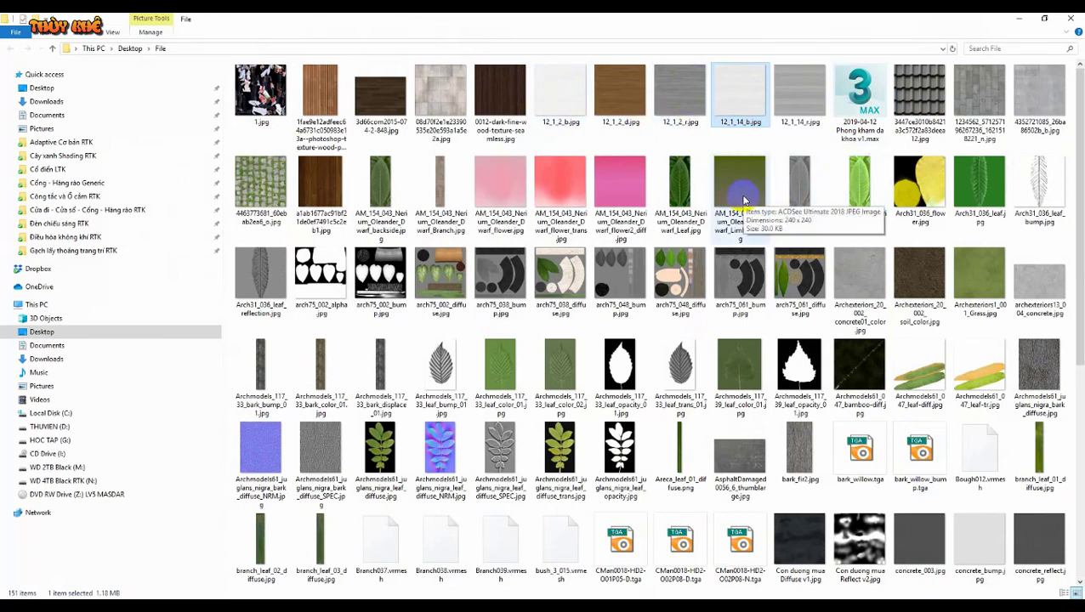
{"action": "left_click", "coordinate": [877, 85]}
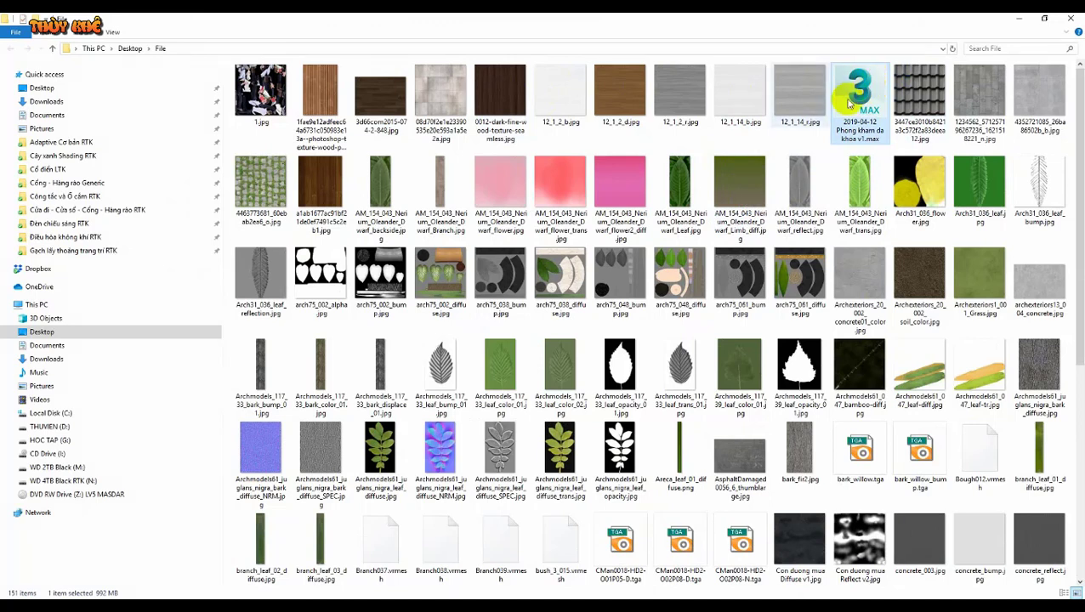
{"action": "left_click", "coordinate": [262, 91]}
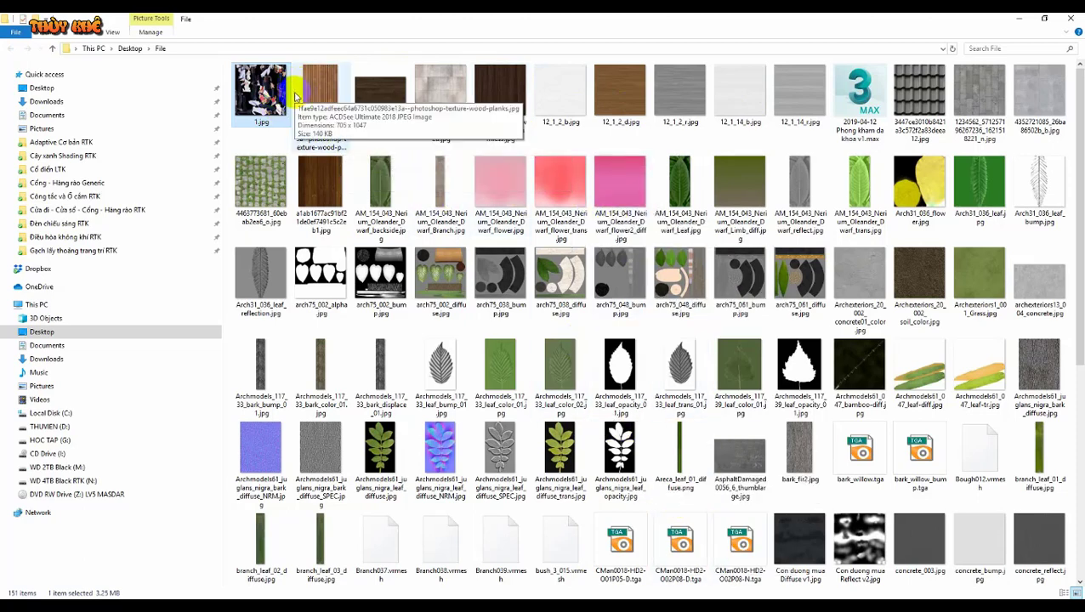
{"action": "left_click", "coordinate": [500, 98]}
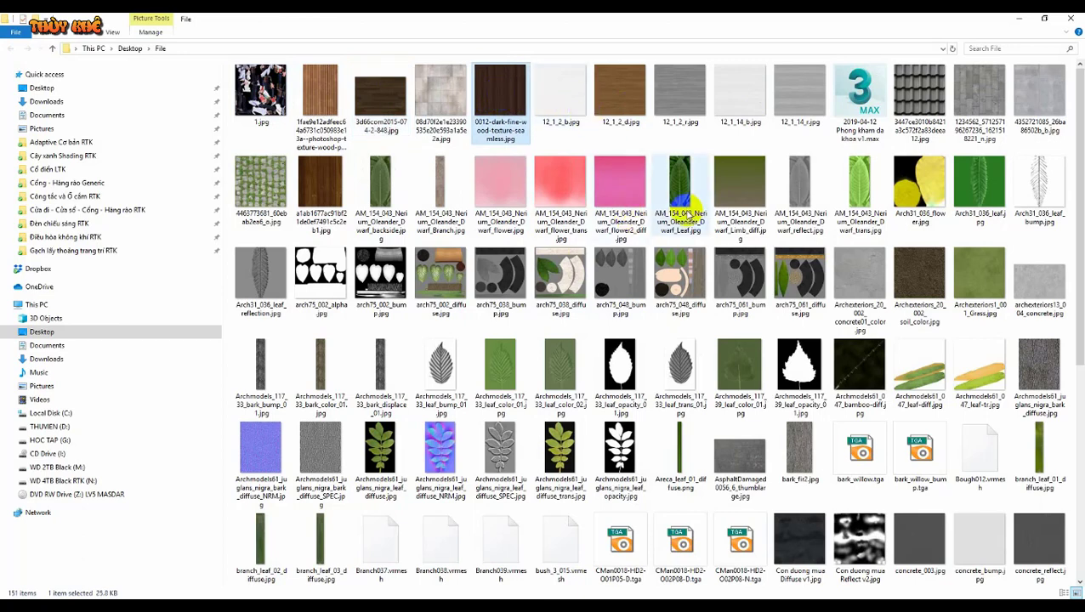